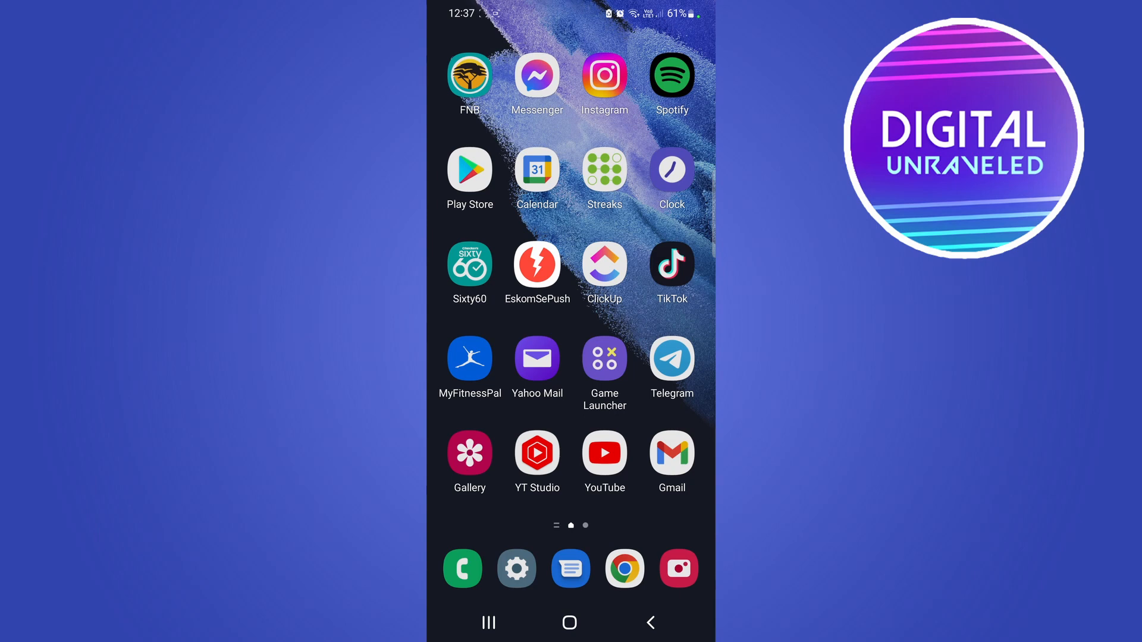
Launch YouTube and go to the Library tab showing your playlists
{"action": "left_click", "coordinate": [604, 454]}
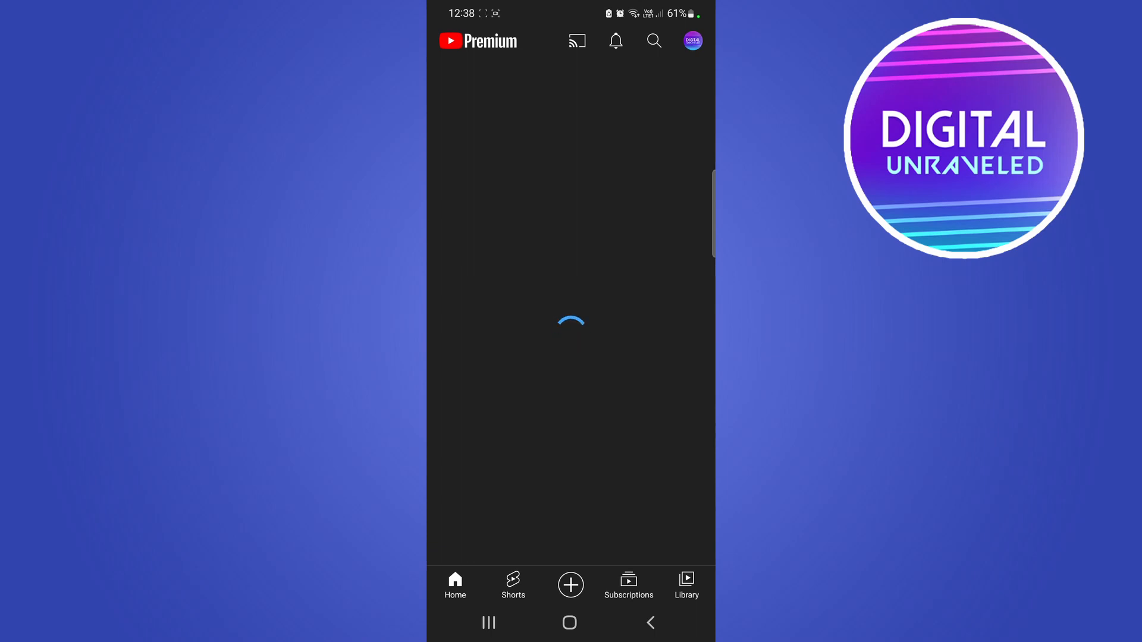
{"action": "left_click", "coordinate": [686, 585]}
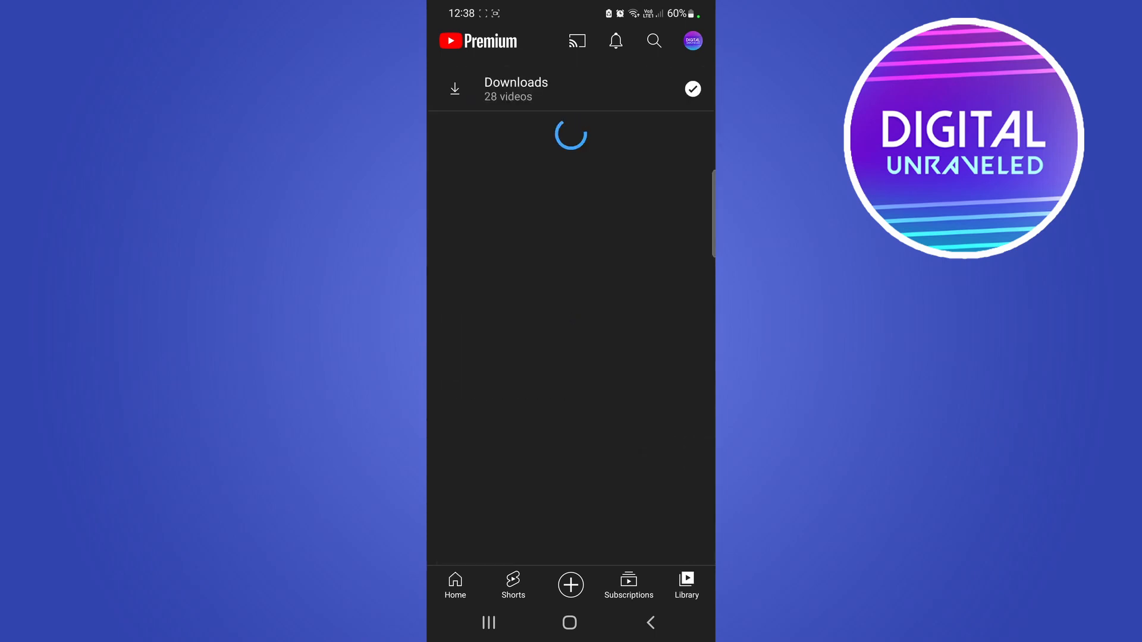
{"action": "scroll", "coordinate": [571, 357], "scroll_direction": "down", "scroll_amount": 5}
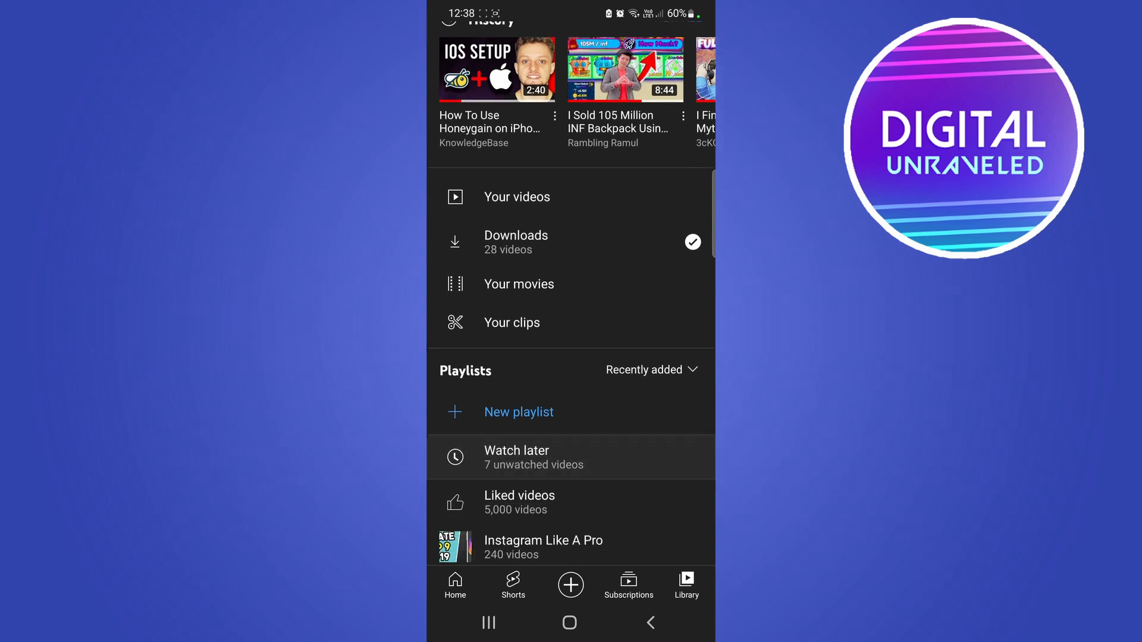
{"action": "scroll", "coordinate": [571, 357], "scroll_direction": "down", "scroll_amount": 3}
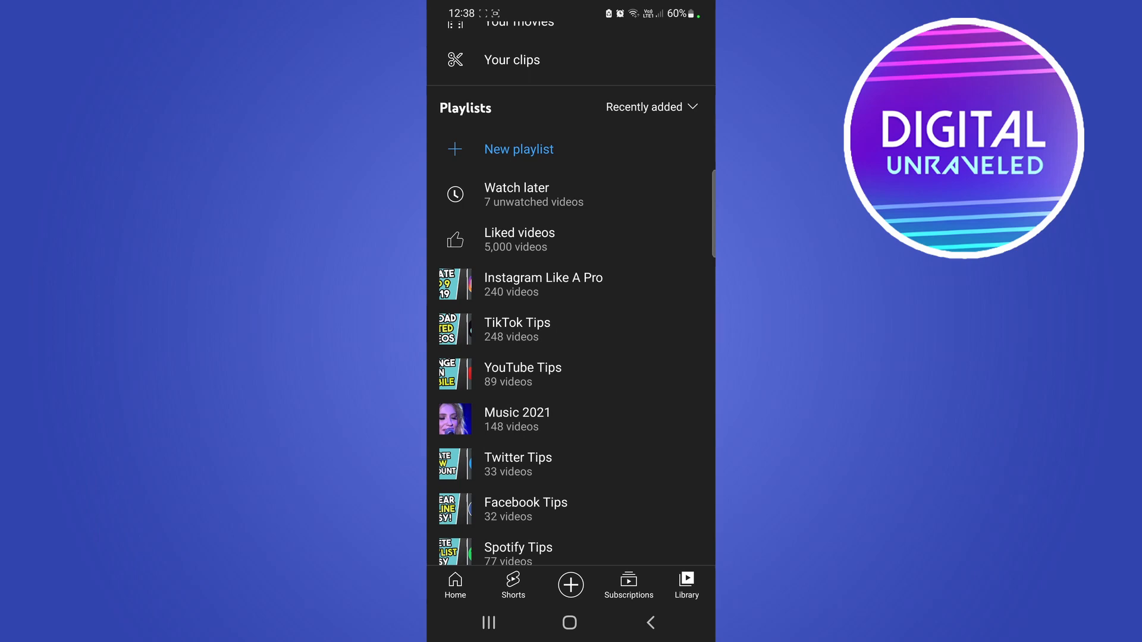
Open the YouTube Tips playlist from the Playlists list
{"action": "left_click", "coordinate": [522, 374]}
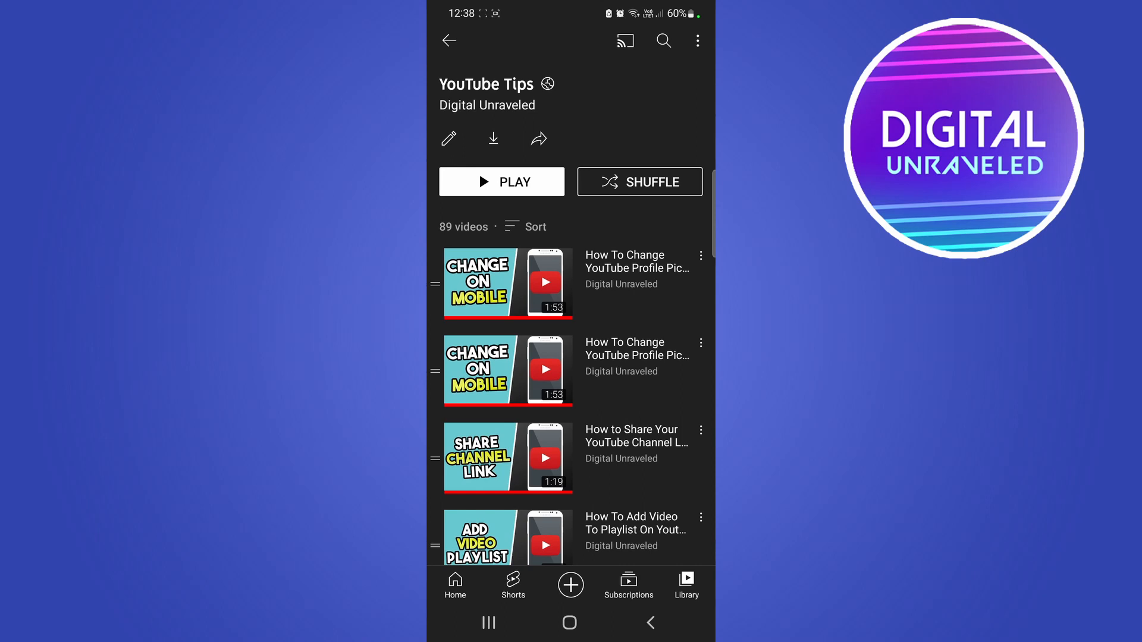
Drag the Share Channel Link video by its handle to the top of the playlist
{"action": "left_click_drag", "start_coordinate": [435, 284], "coordinate": [434, 375]}
{"action": "left_click_drag", "start_coordinate": [435, 458], "coordinate": [435, 287]}
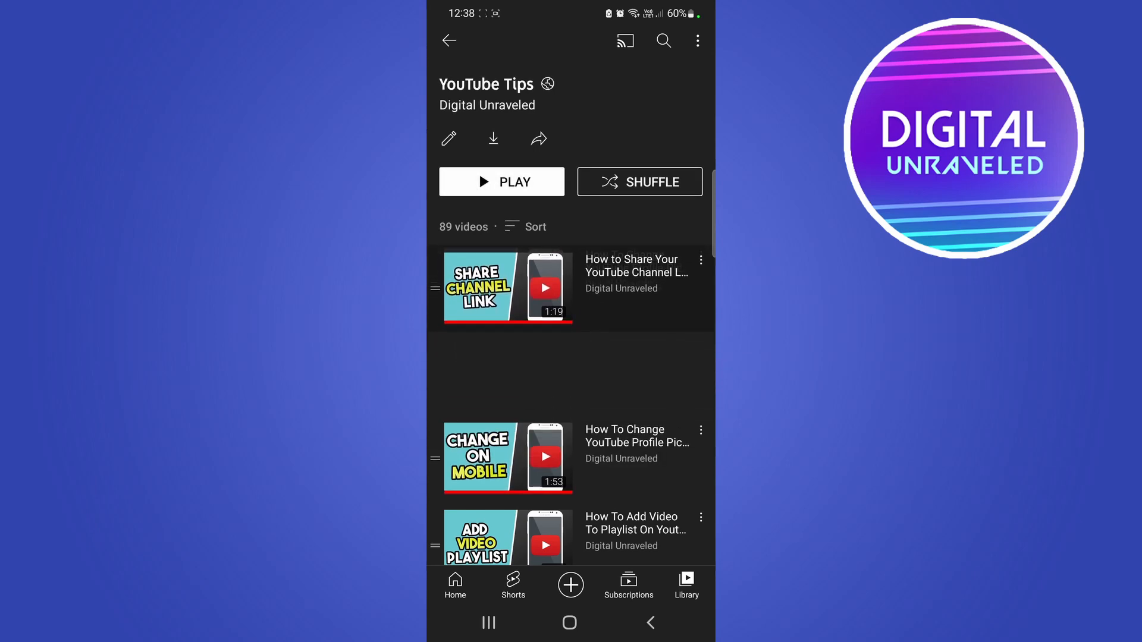